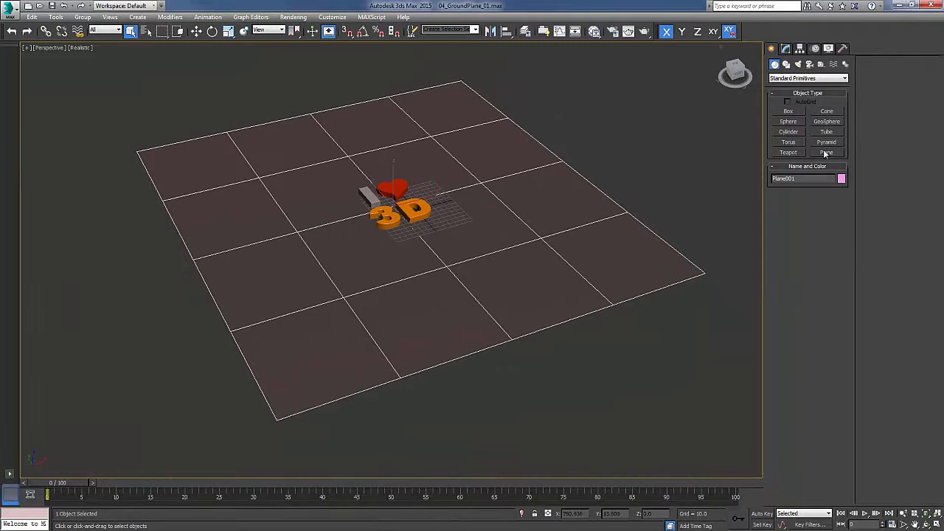
left_click(826, 153)
left_click_drag(124, 149, 715, 270)
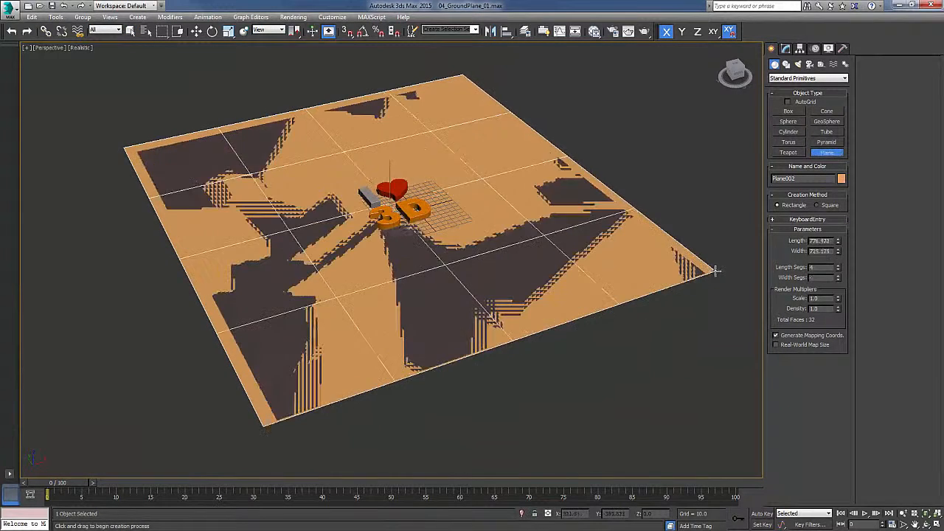
right_click(715, 270)
right_click(411, 201)
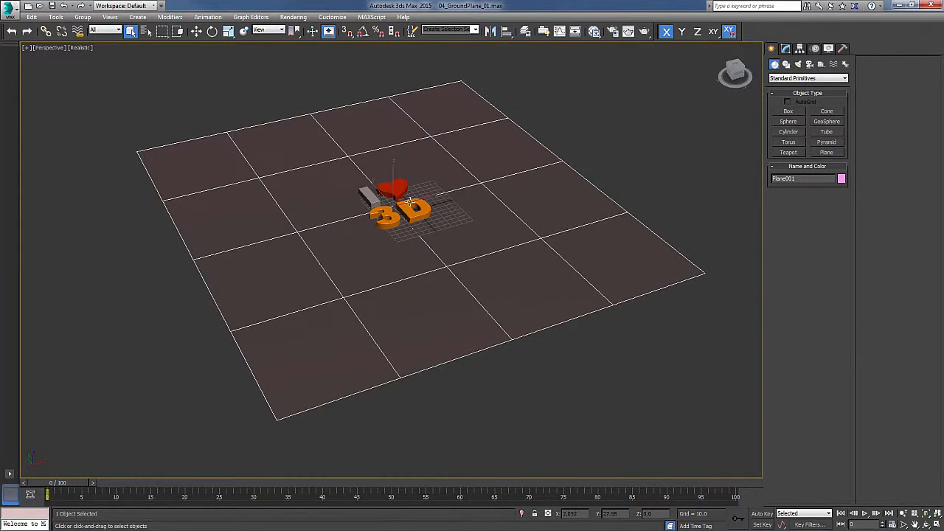
Step: Look at the GroundPlane material in the Slate Material Editor, close the editor and view the text objects up close
scroll(411, 200, "up", 10)
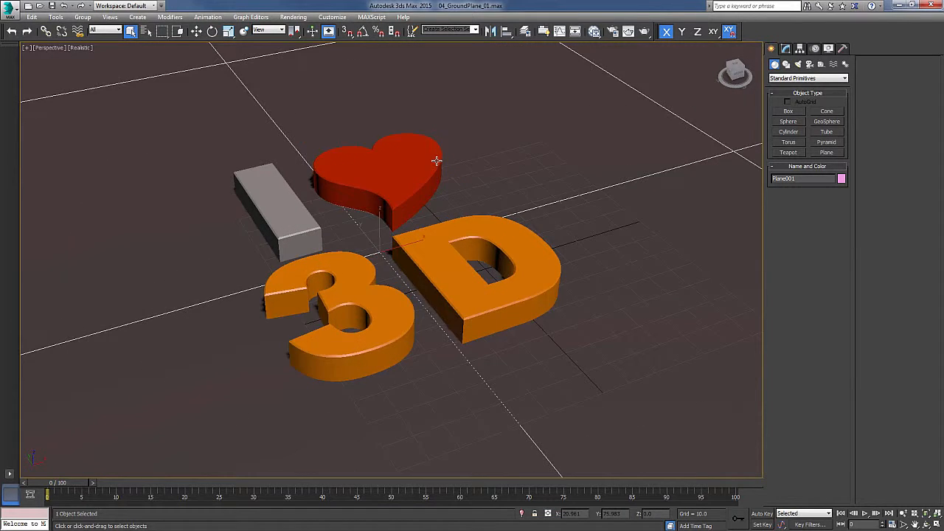
key("m")
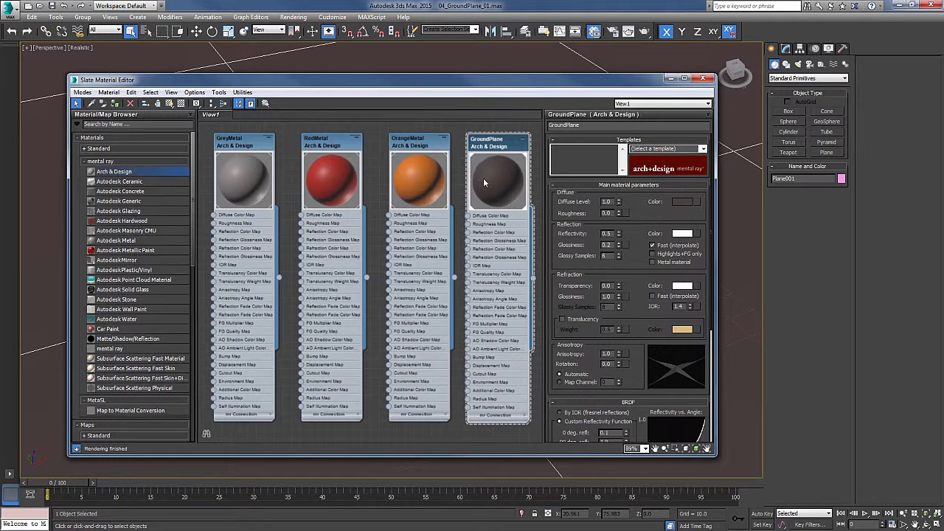
left_click(703, 79)
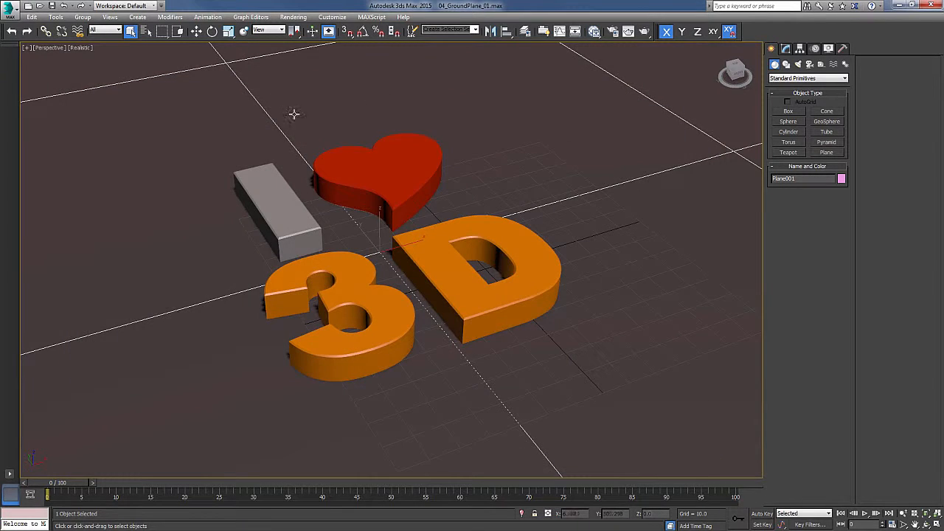
scroll(406, 150, "up", 4)
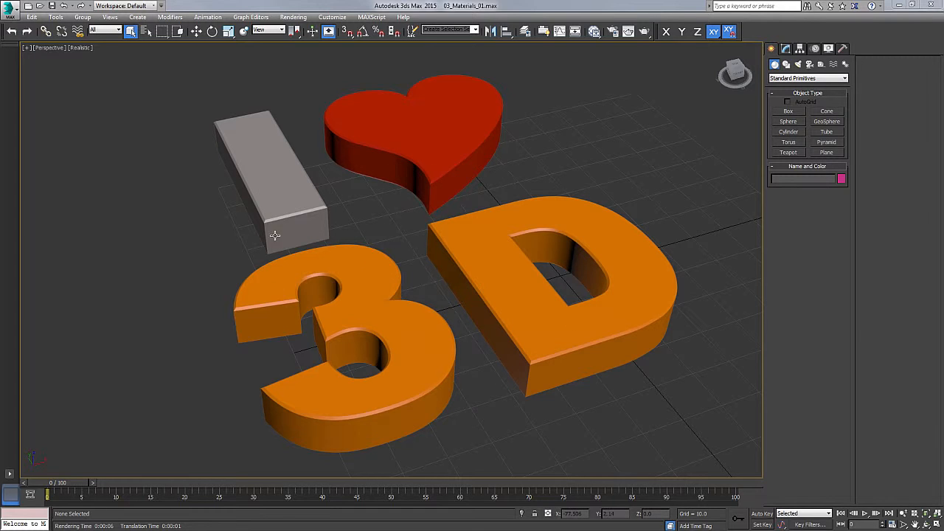
Step: Draw a ground plane about 748 by 688 units beneath the text objects and move it so the text sits near its centre
scroll(401, 233, "down", 1)
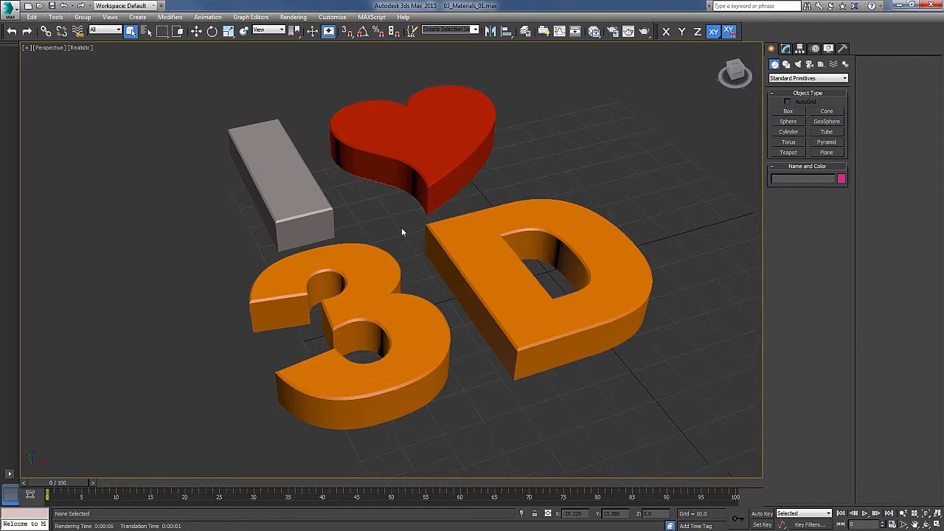
scroll(402, 232, "down", 8)
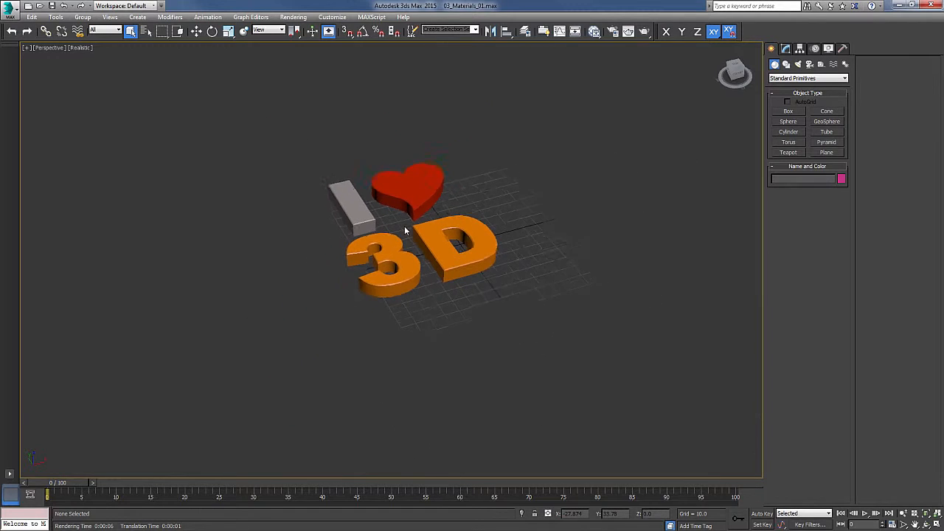
scroll(404, 232, "down", 4)
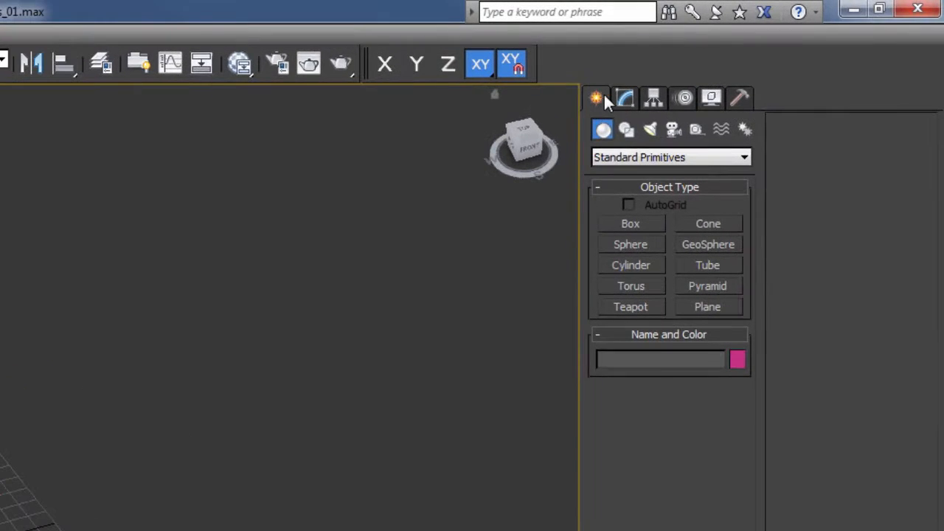
left_click(603, 133)
left_click(719, 309)
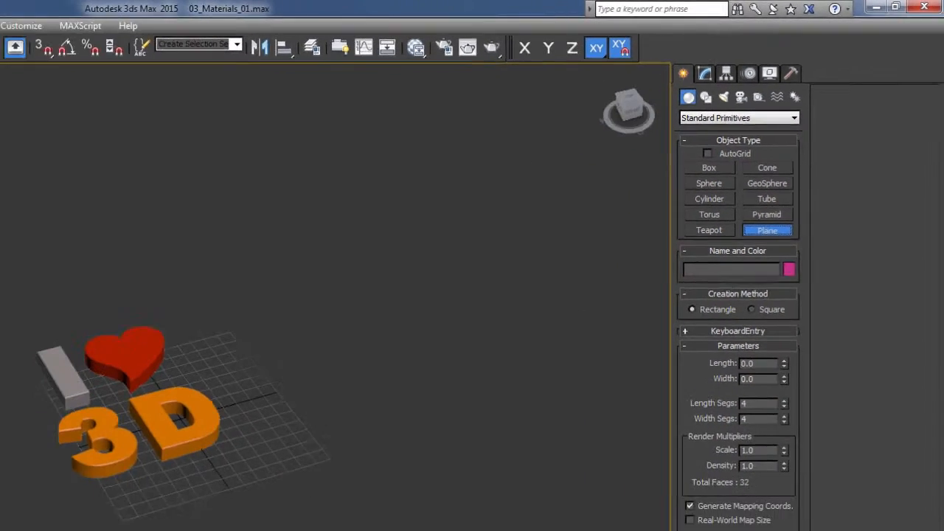
left_click_drag(8, 160, 943, 479)
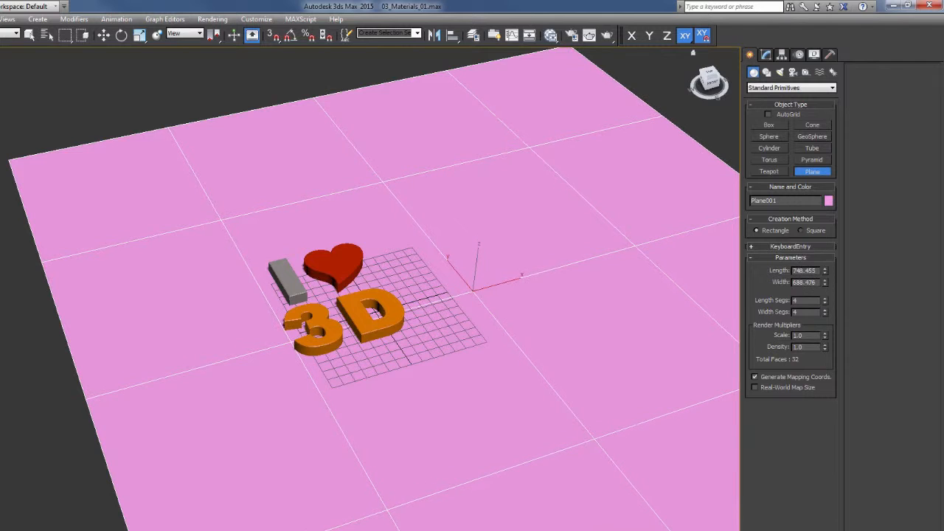
key("w")
left_click_drag(504, 283, 407, 261)
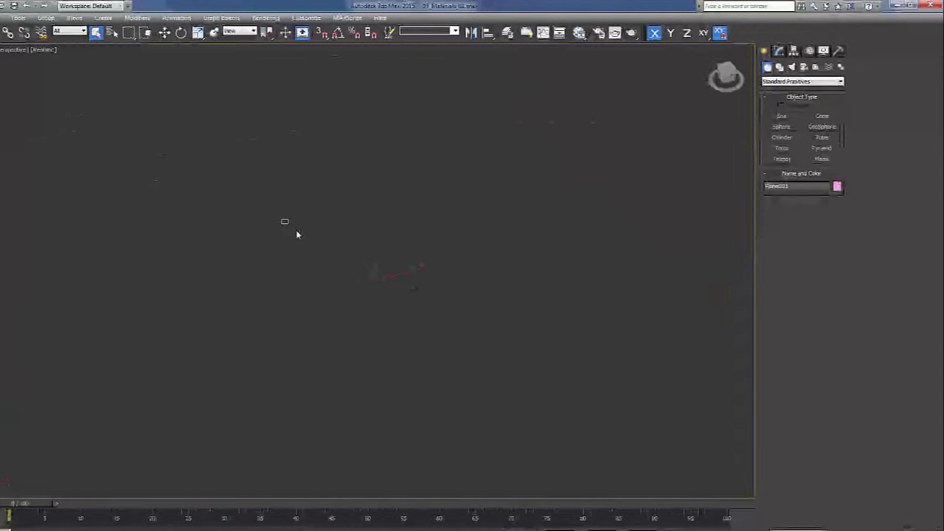
Step: Select the four text objects without the ground plane and frame them in the view
left_click_drag(297, 235, 517, 362)
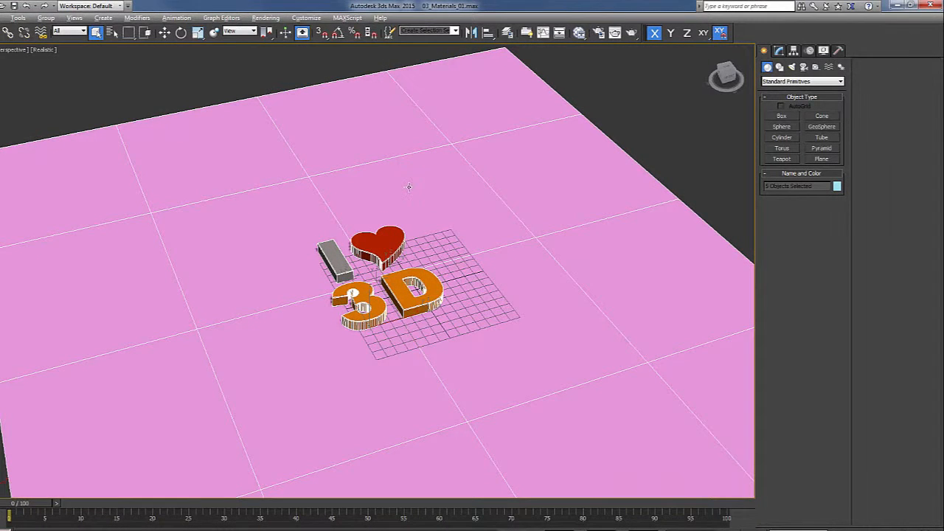
left_click(363, 193, "alt")
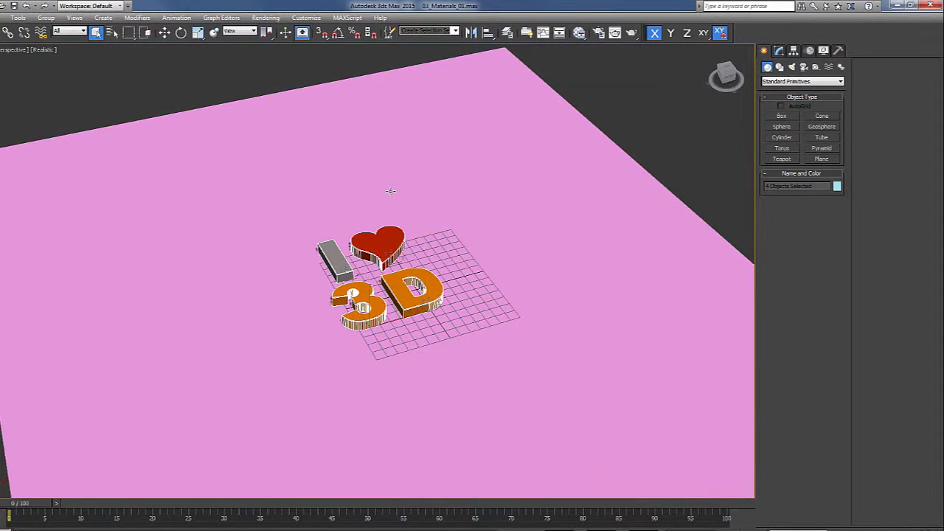
key("z")
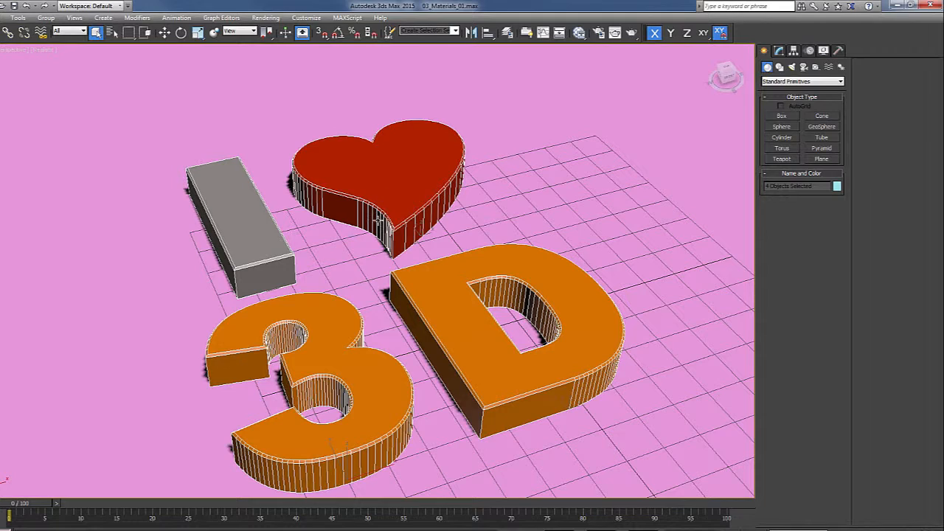
middle_click_drag(355, 255, 357, 230)
Step: Inspect the heart and then the 3 up close, orbiting down to ground level around each selected object
left_click(387, 174)
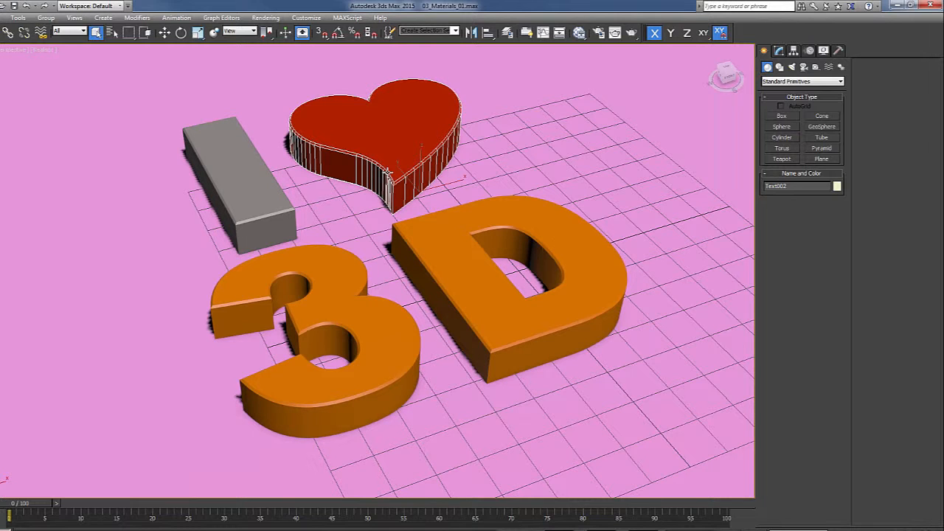
key("z")
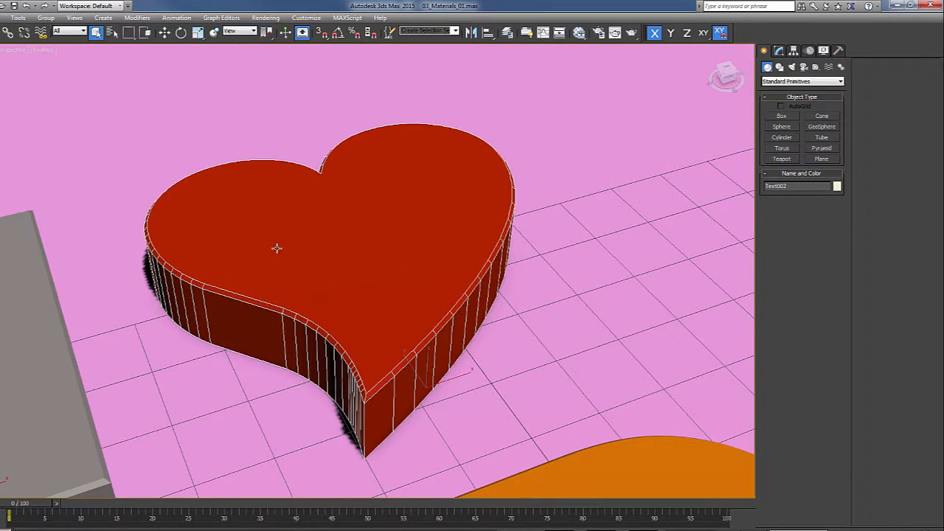
middle_click_drag(363, 267, 387, 235, "alt")
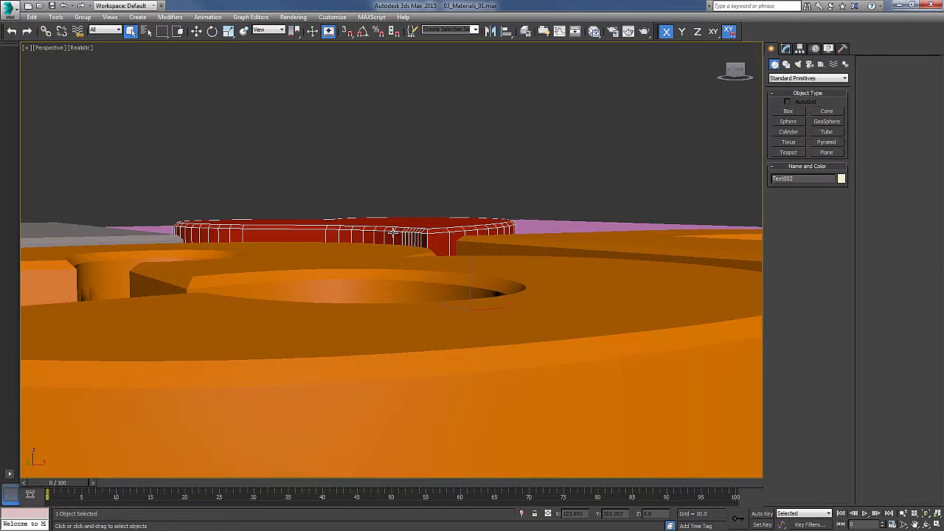
scroll(395, 232, "down", 3)
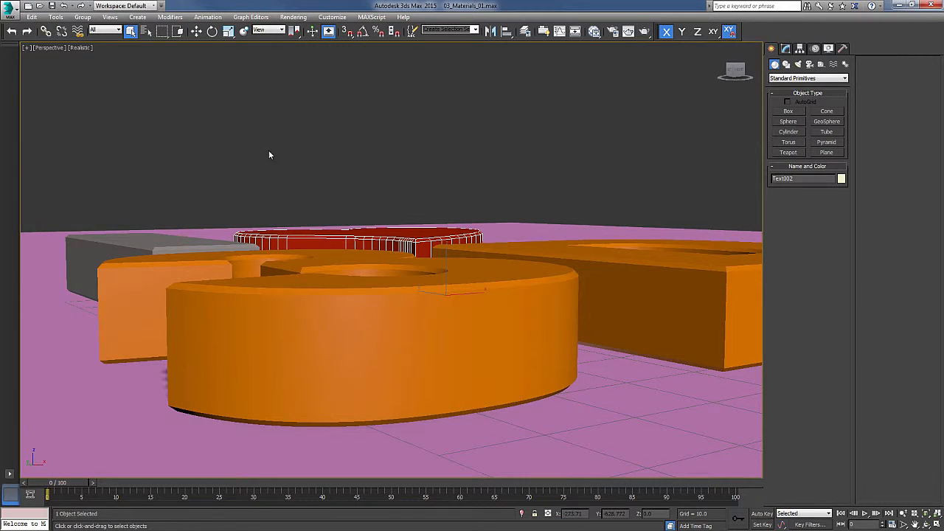
key("alt")
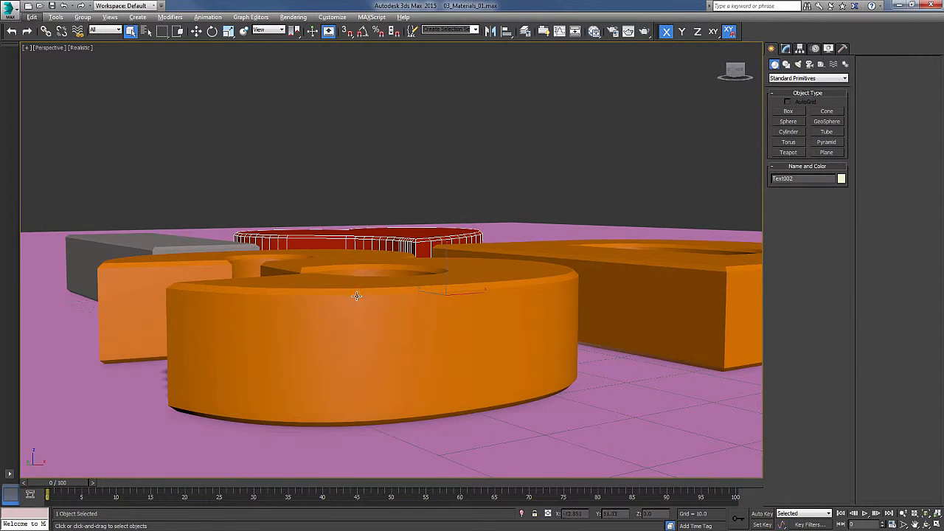
left_click(358, 295)
scroll(357, 296, "down", 3)
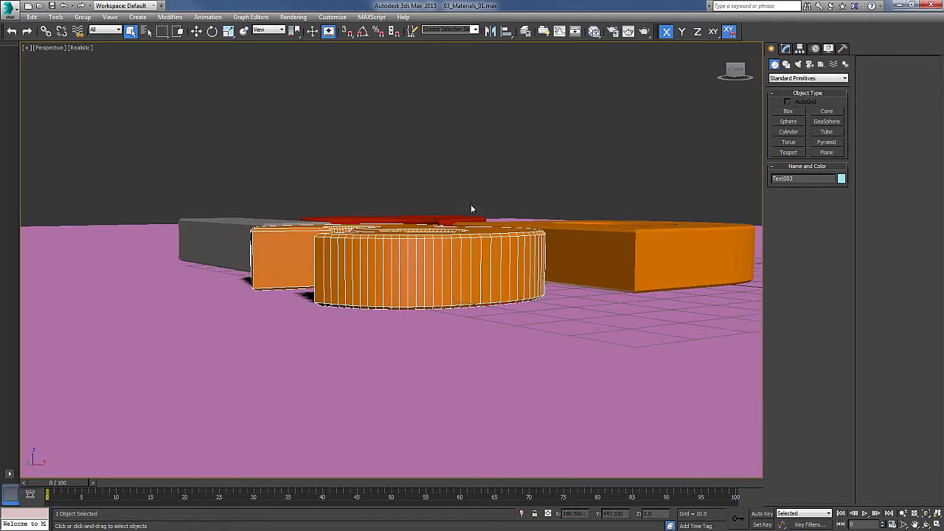
middle_click_drag(468, 193, 418, 200, "alt")
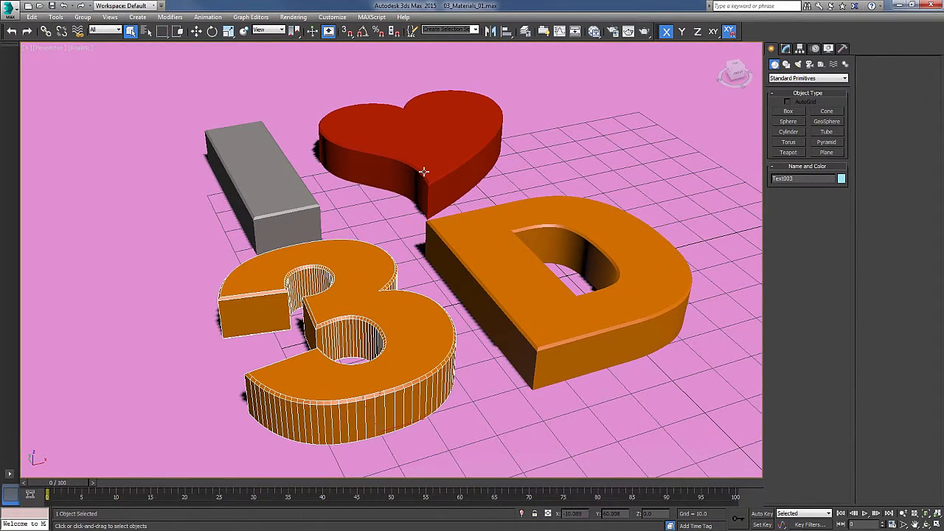
Step: Select the I, heart, D and 3 together and orbit around the combined selection
left_click(286, 174)
left_click(396, 168, "ctrl")
left_click(478, 240, "ctrl")
left_click(371, 288, "ctrl")
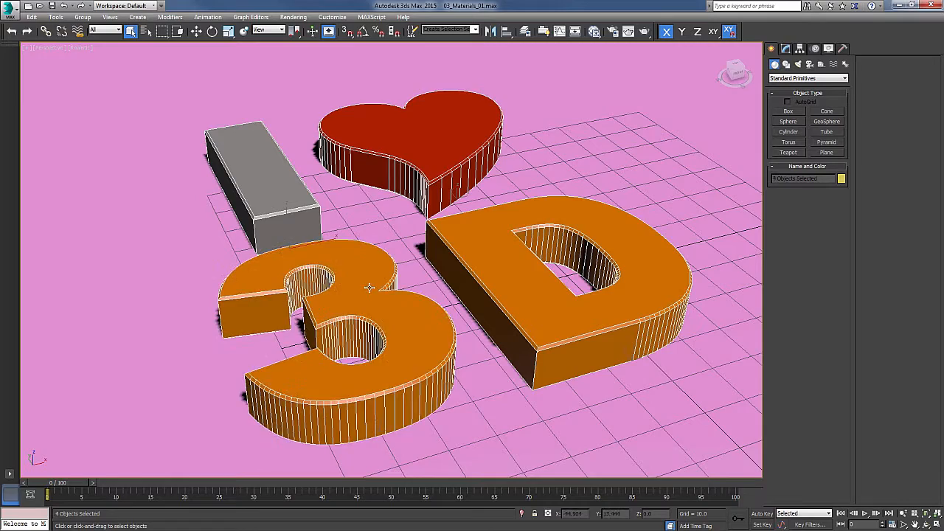
middle_click_drag(370, 288, 355, 236, "alt")
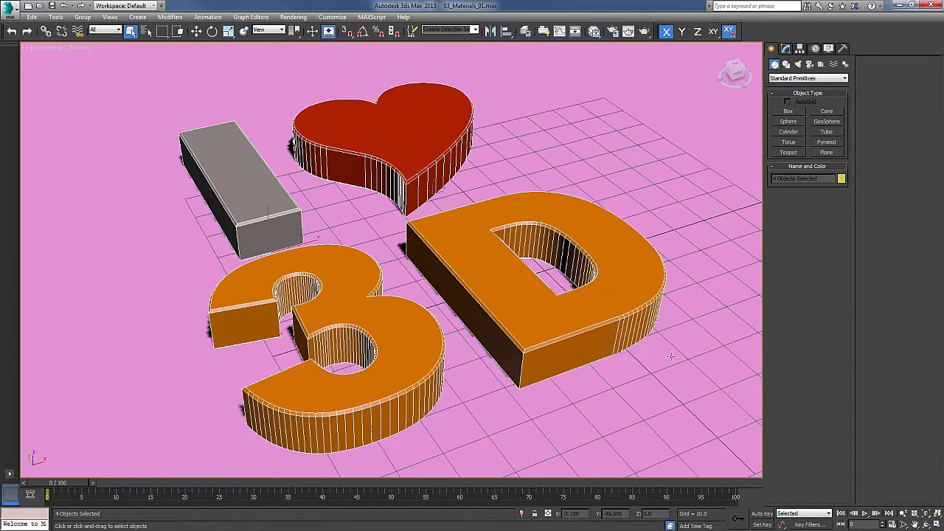
scroll(494, 194, "down", 15)
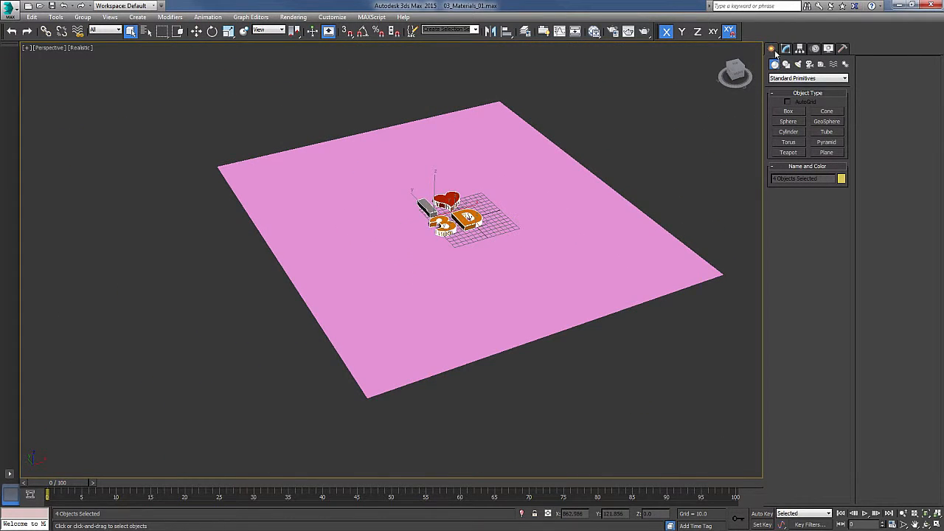
left_click(826, 152)
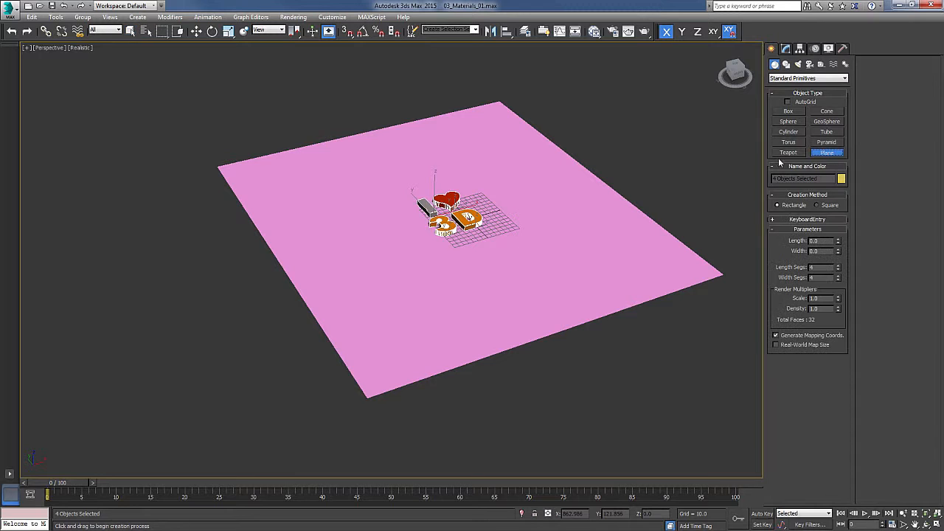
left_click_drag(214, 162, 701, 267)
right_click(700, 267)
key("q")
Step: Frame the four selected text objects in the view and clear the selection
key("z")
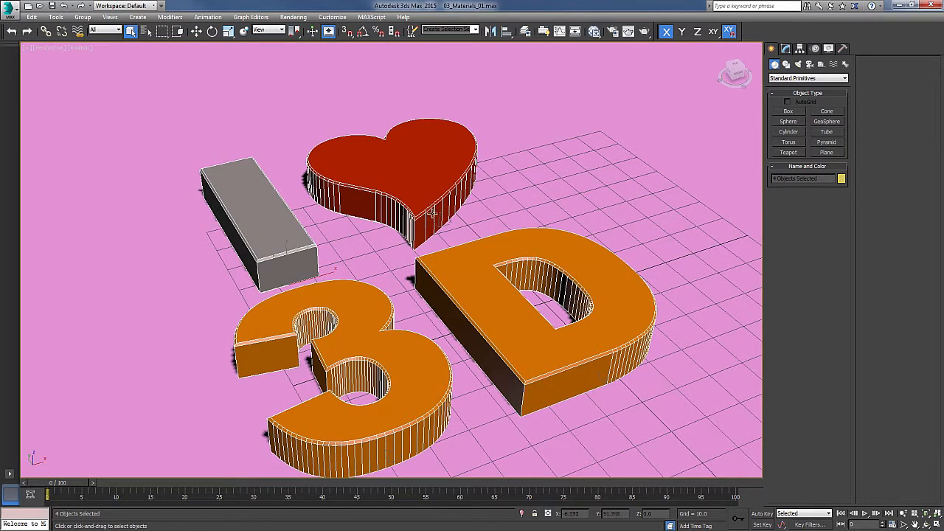
middle_click_drag(434, 214, 436, 177)
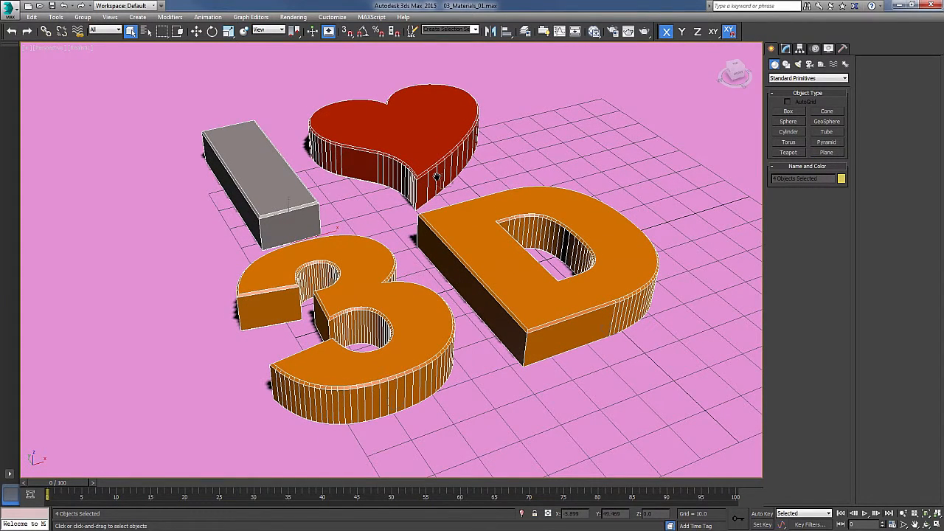
left_click(682, 240)
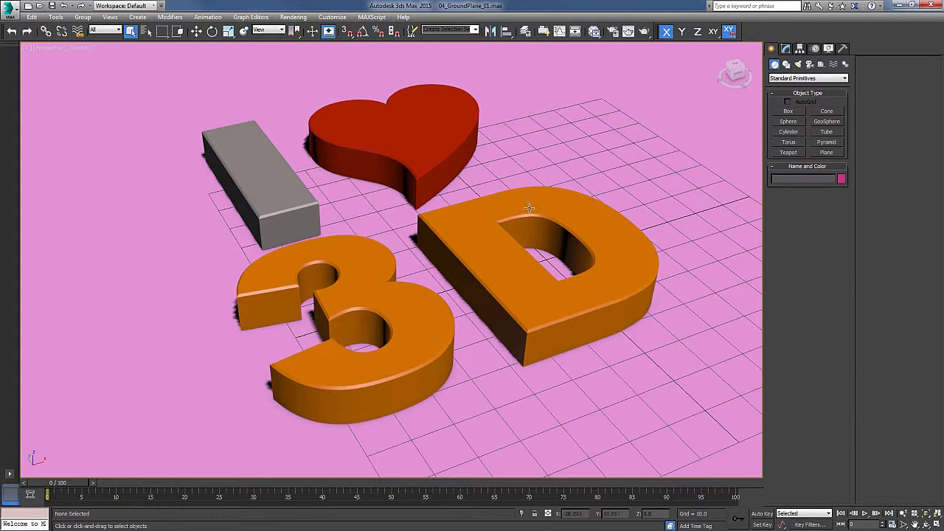
Step: Select the ground plane, duplicate the GreyMetal material node beside OrangeMetal in the Slate Material Editor, and open the copy's parameters
left_click(532, 164)
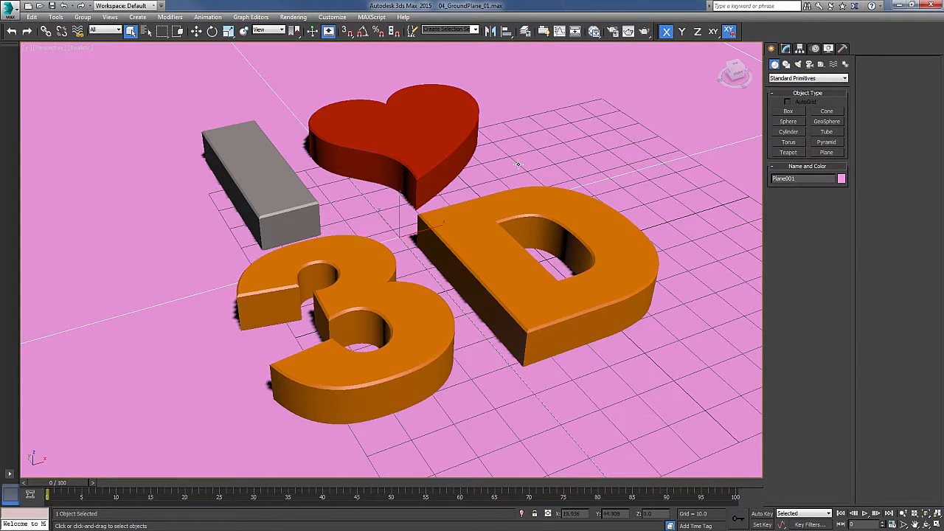
key("m")
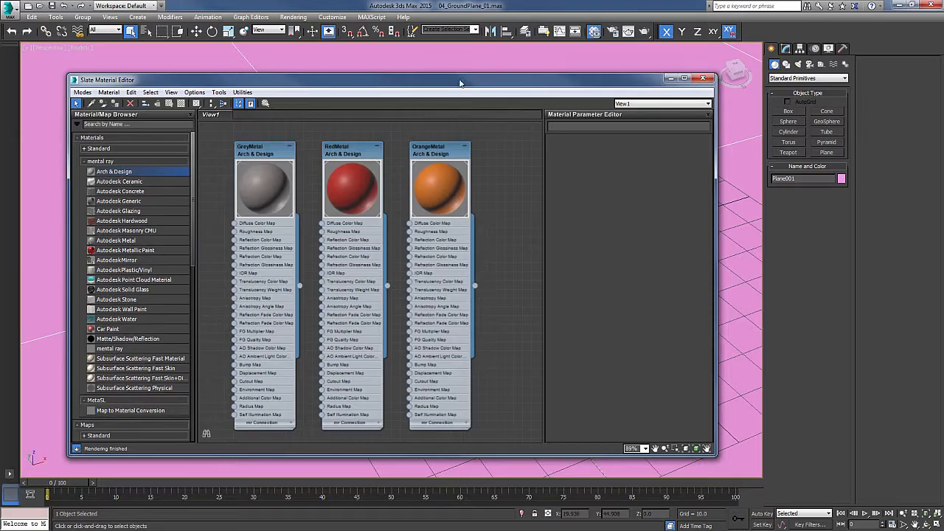
middle_click_drag(517, 209, 546, 202)
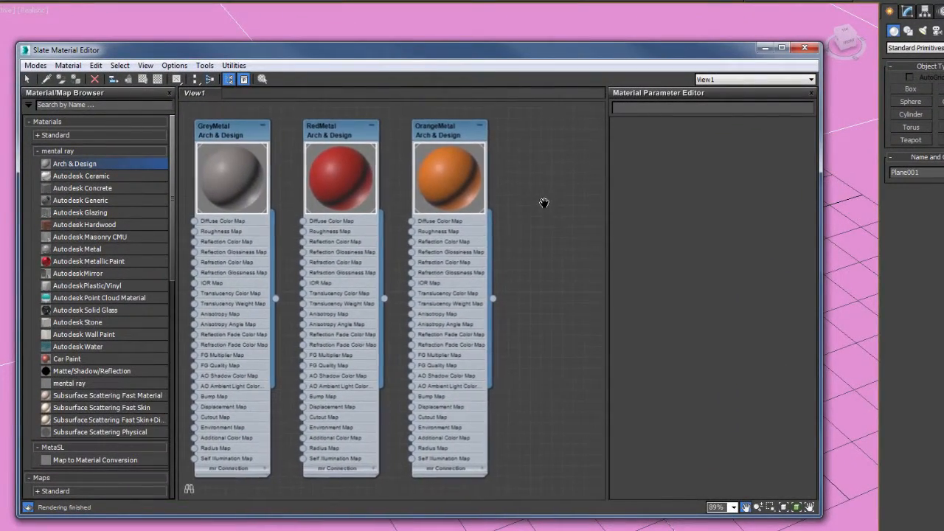
left_click(224, 139)
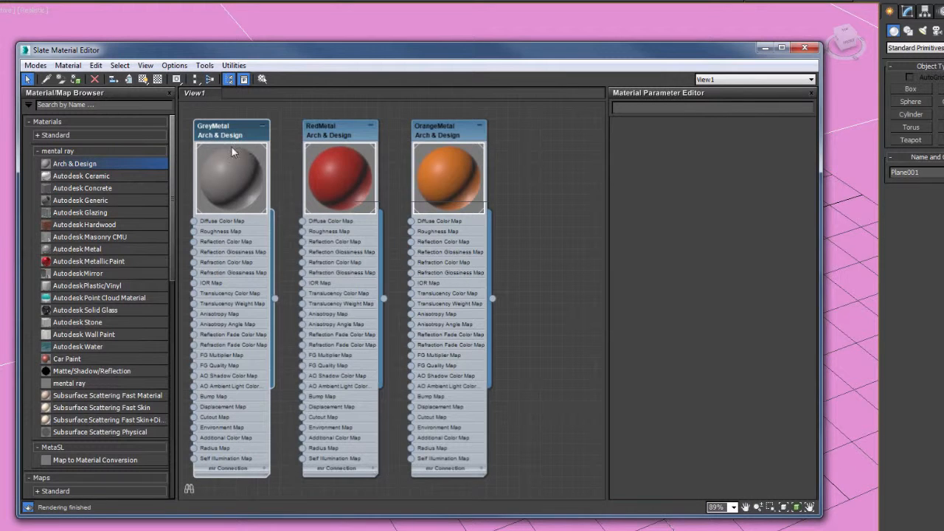
mouse_move(217, 131)
left_mouse_down("shift")
mouse_move(320, 141)
mouse_move(537, 131)
left_mouse_up("shift")
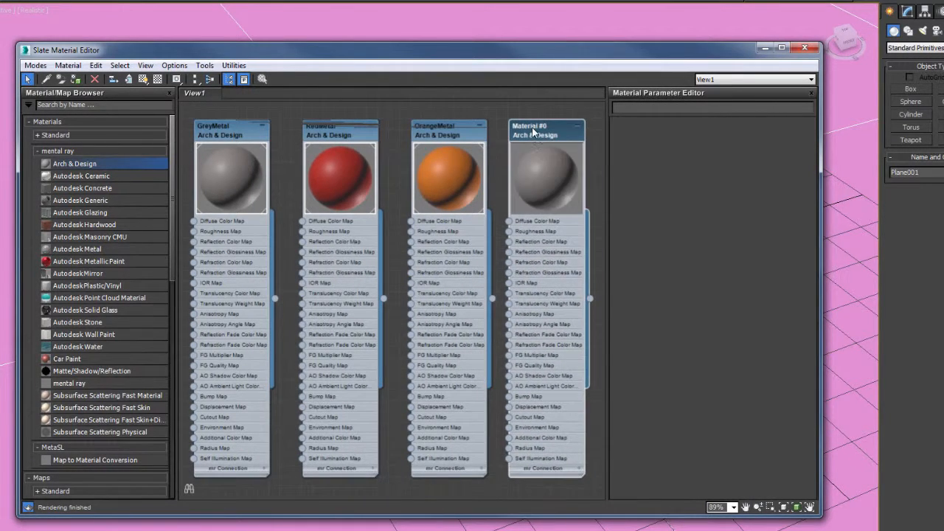
double_click(535, 133)
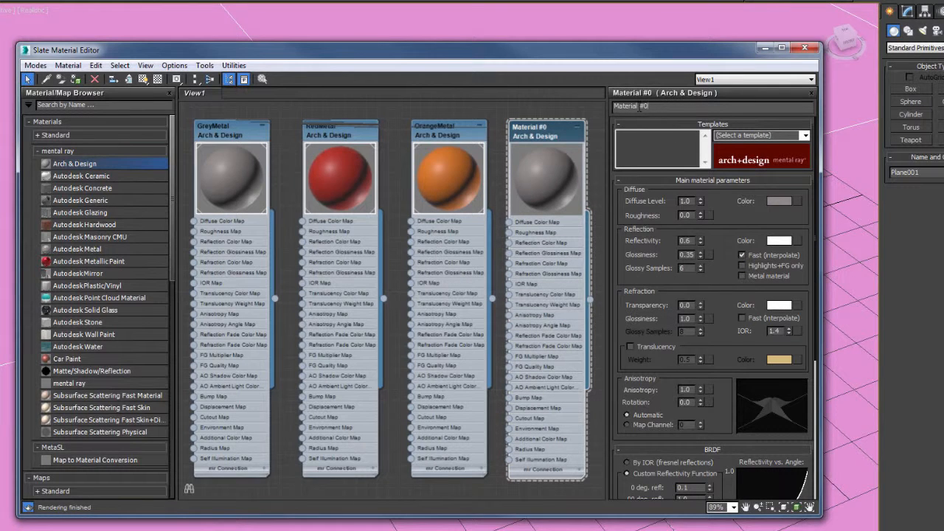
Step: Rename the copied material as GroundPlane and apply the Glossy Finish template to it
left_click(647, 107)
type("GroundPlane")
key("Return")
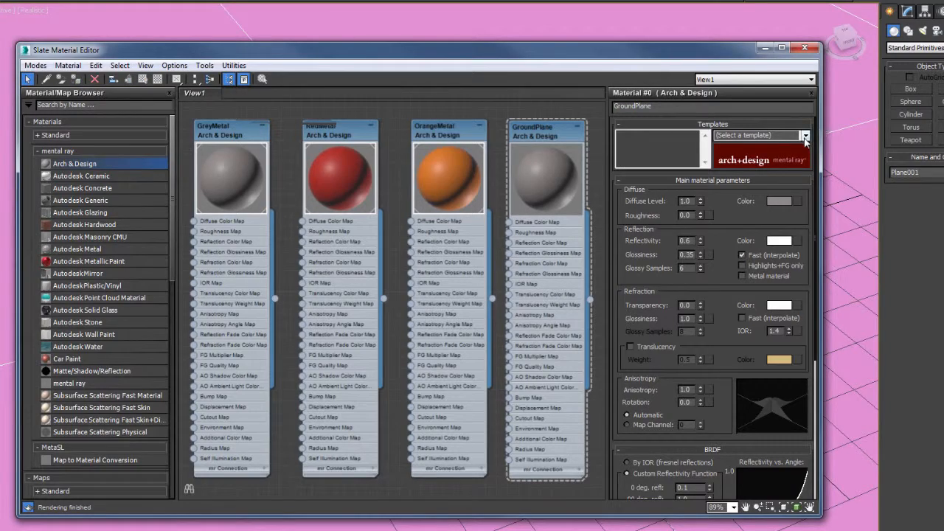
left_click(544, 133)
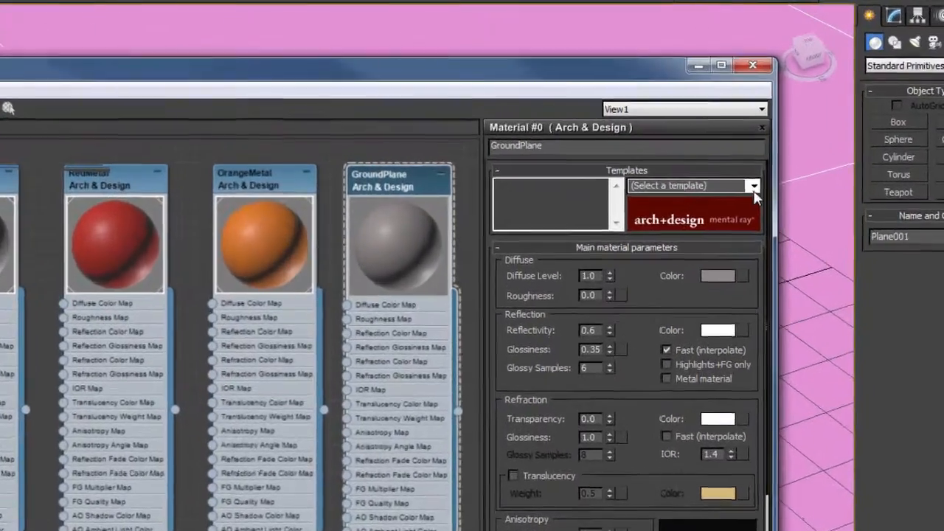
left_click(804, 136)
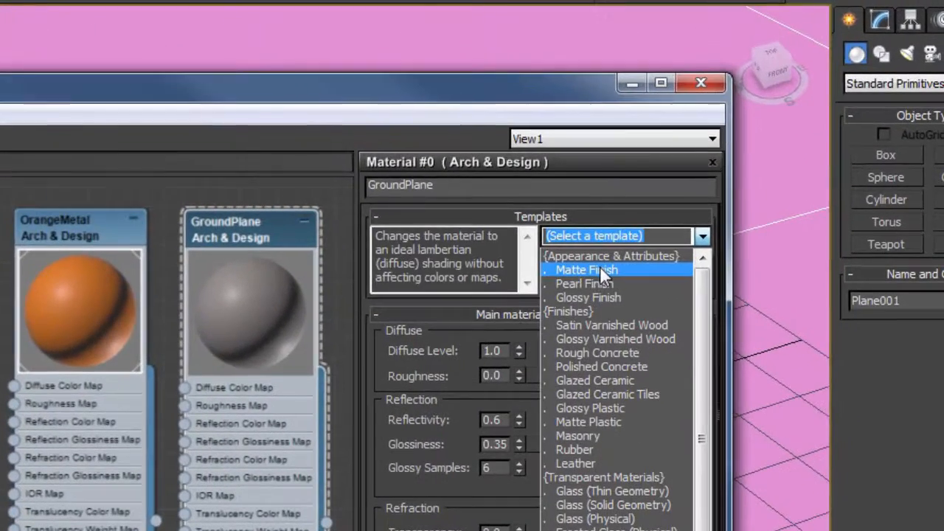
left_click(602, 296)
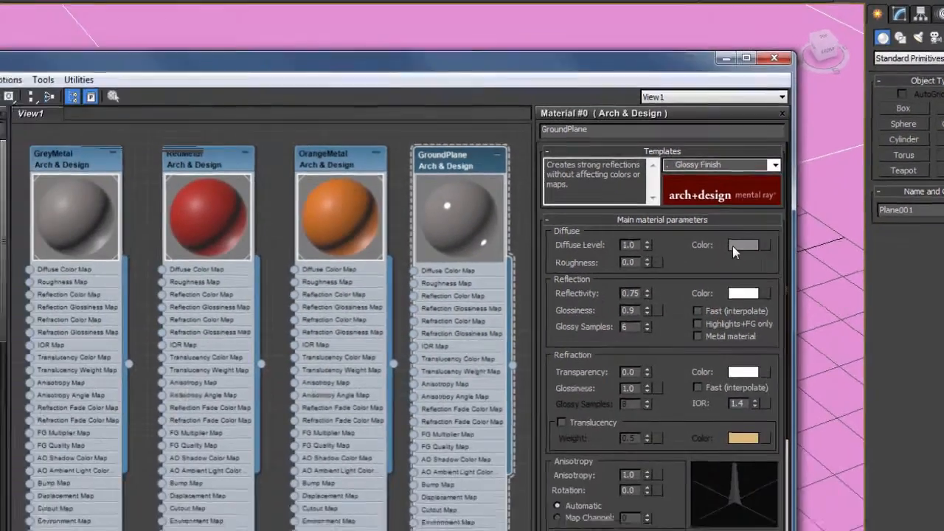
Step: Darken and desaturate the GroundPlane material's diffuse color to about red 0.065, green 0.046, blue 0.043
left_click(739, 245)
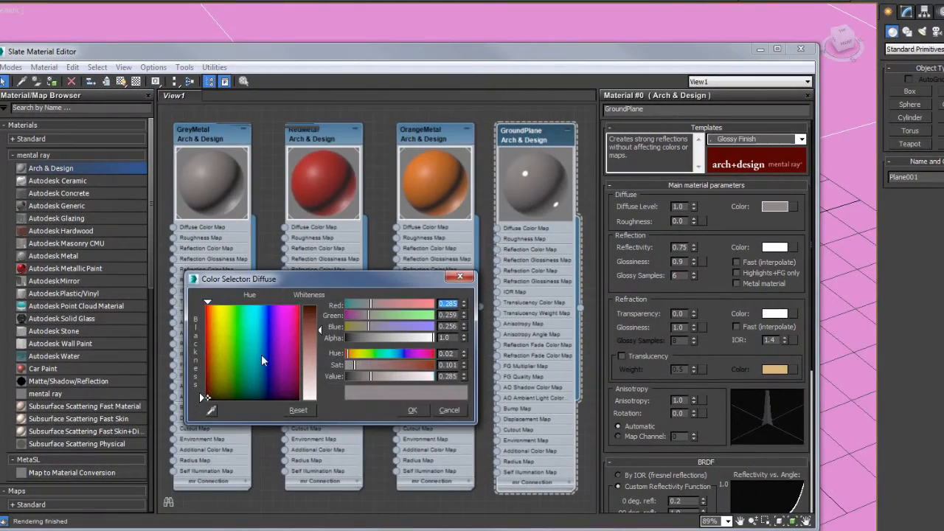
left_click(309, 307)
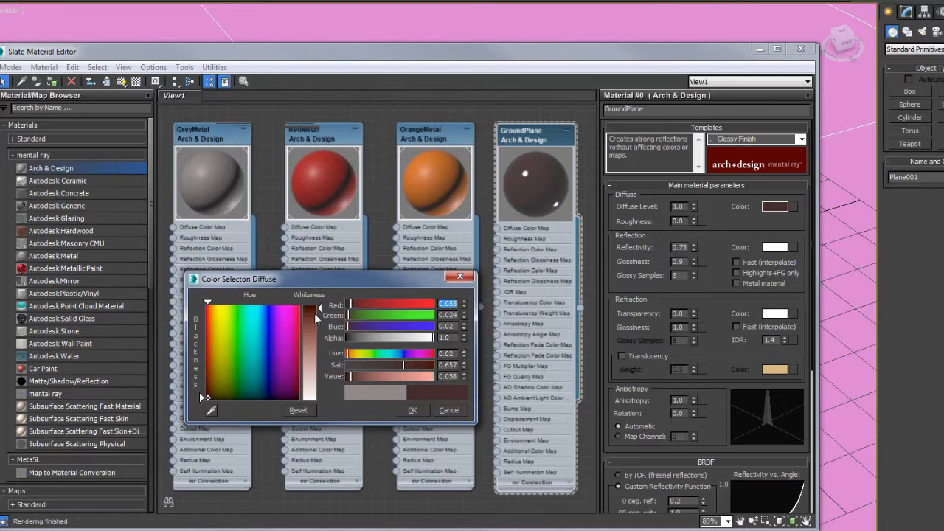
left_click(315, 313)
left_click(311, 313)
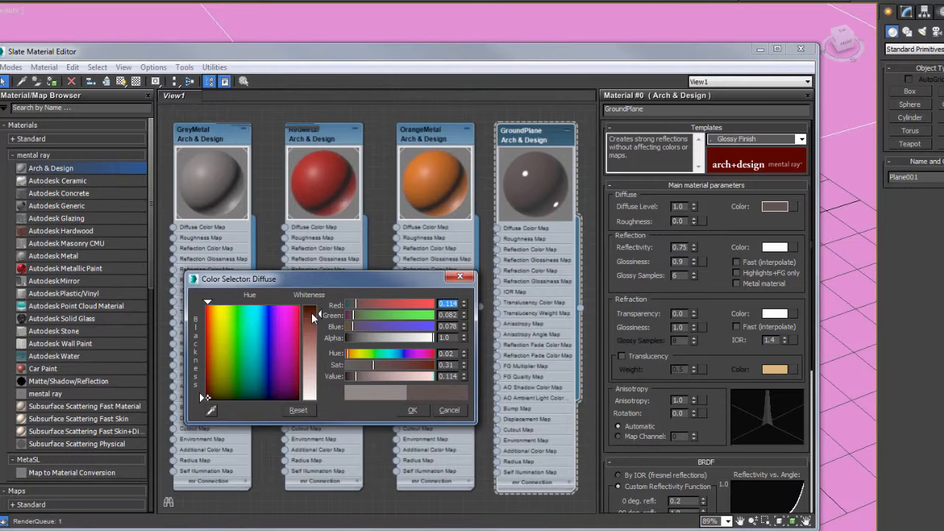
left_click(312, 315)
left_click(417, 410)
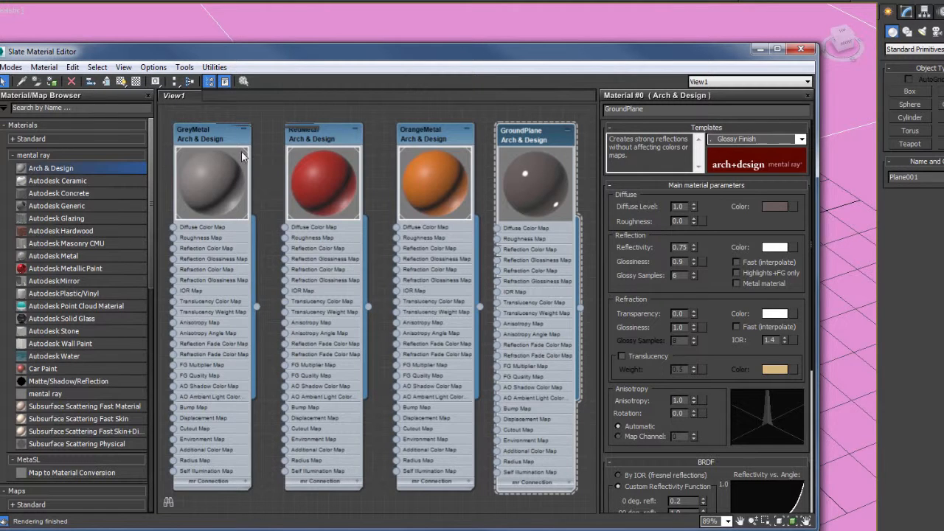
left_click(777, 207)
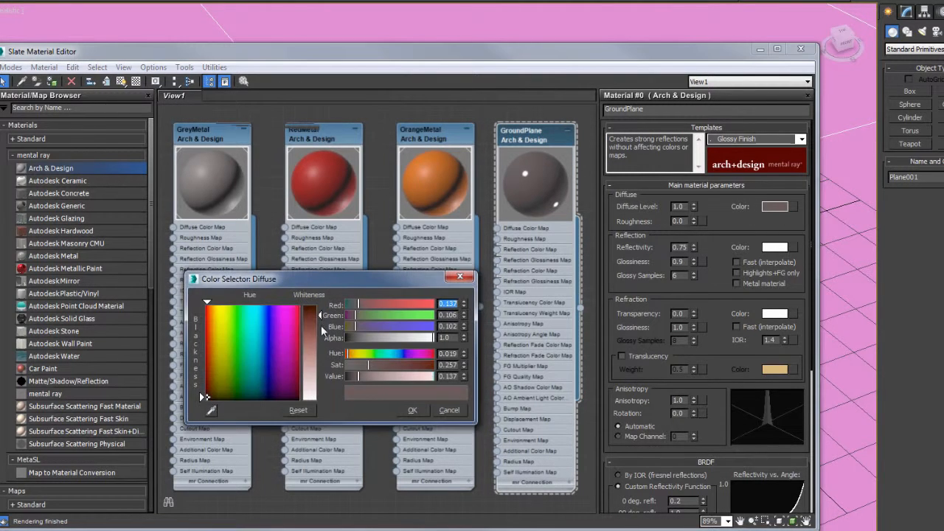
left_click_drag(315, 315, 313, 309)
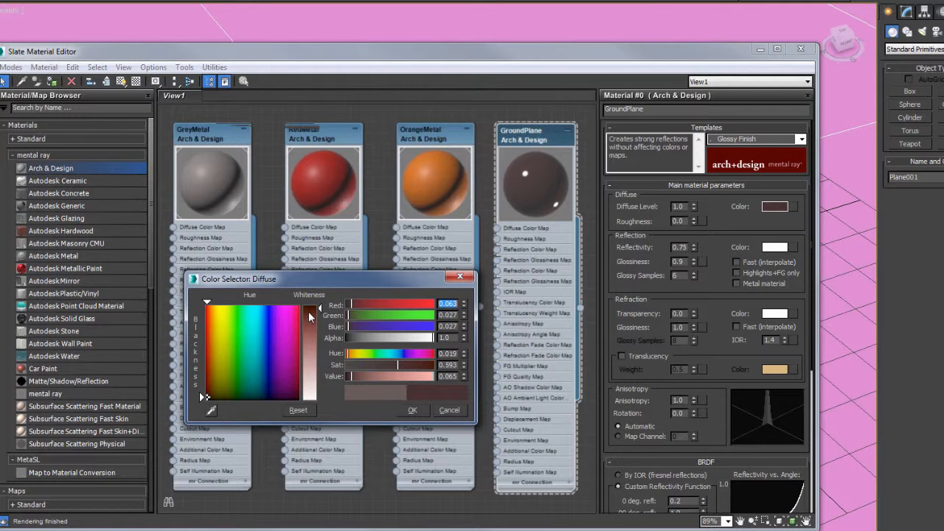
left_click_drag(371, 365, 374, 365)
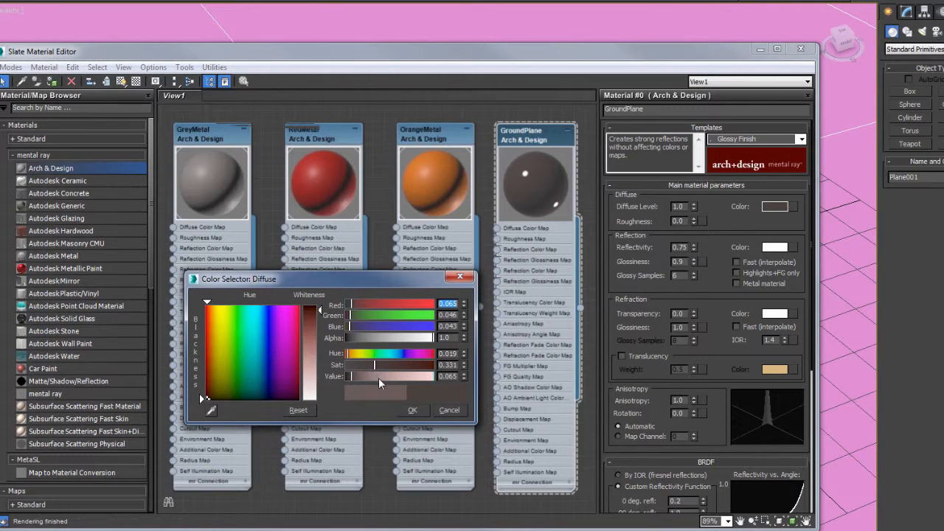
left_click(411, 410)
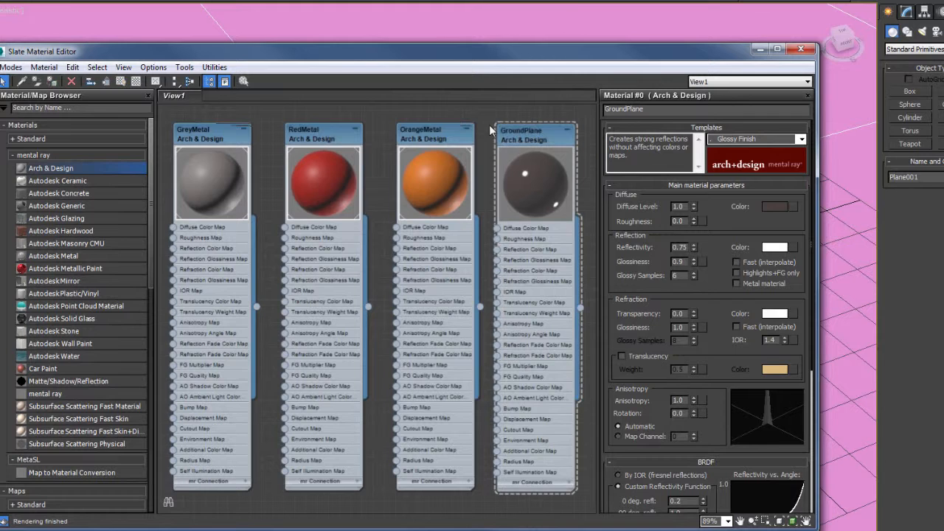
Step: Assign the GroundPlane material to the ground plane and test-render the perspective view
left_click(525, 142)
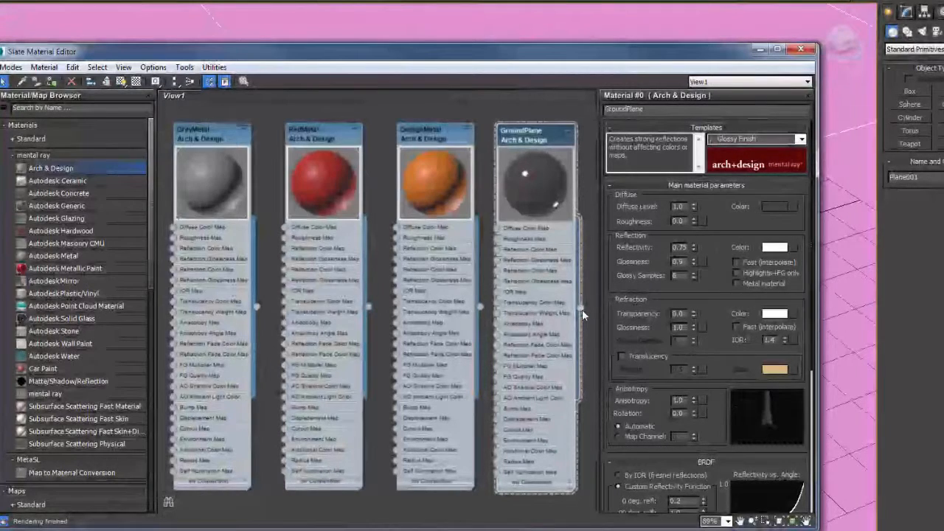
left_click_drag(582, 309, 846, 198)
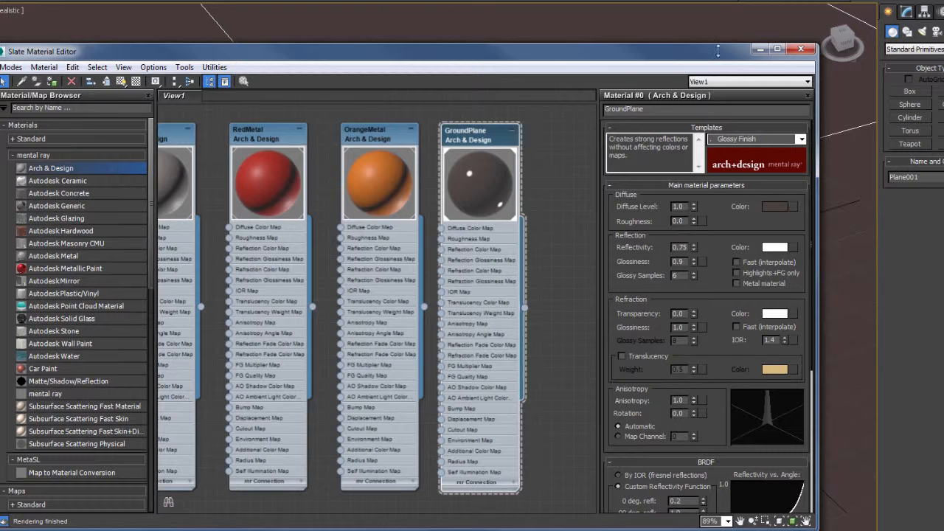
middle_click_drag(300, 238, 360, 234)
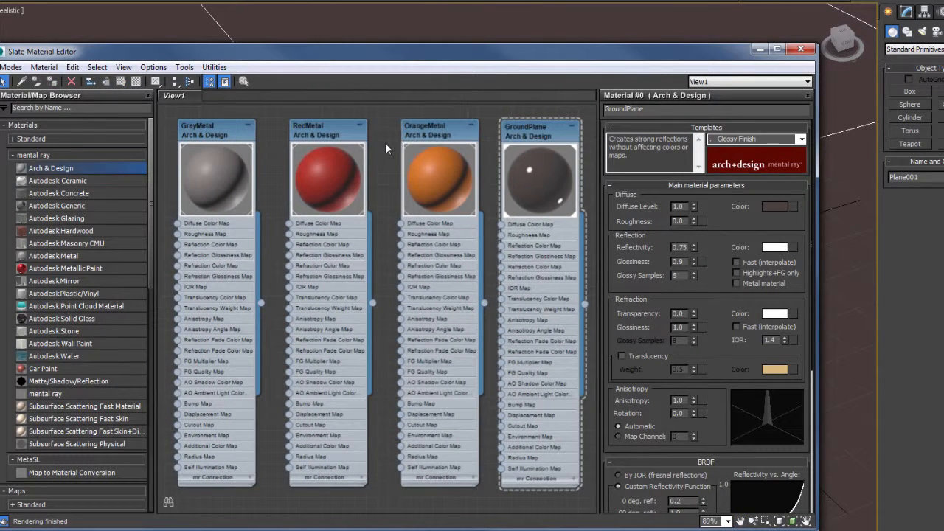
key("shift+q")
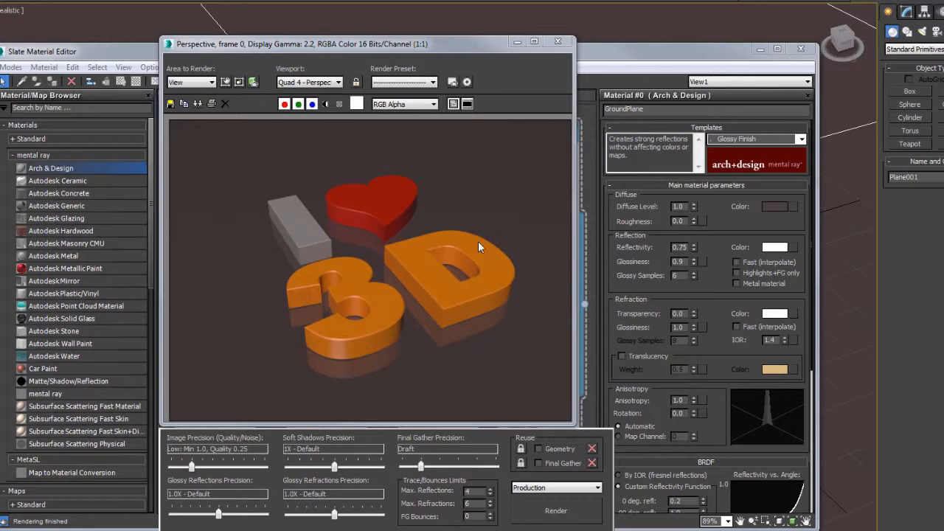
left_click(558, 41)
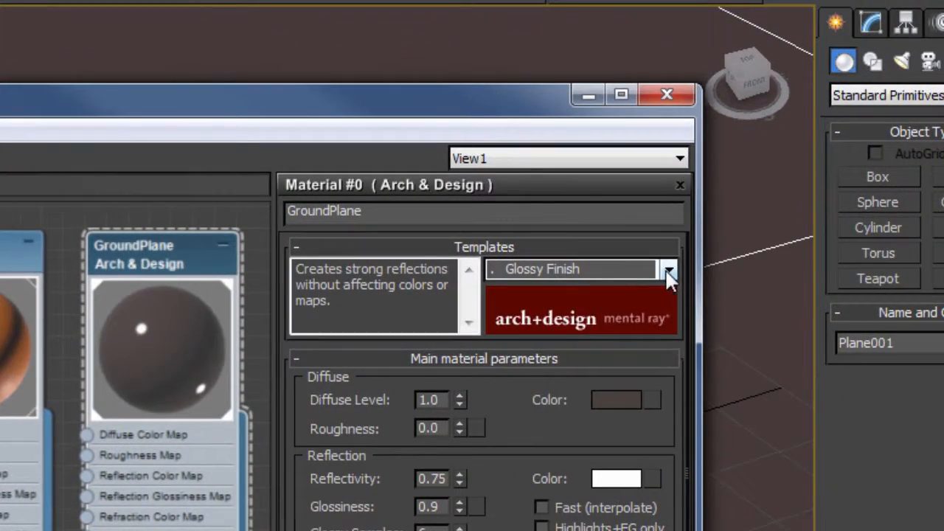
Step: Switch the GroundPlane material to the Pearl Finish template and test-render the perspective view again
left_click(669, 271)
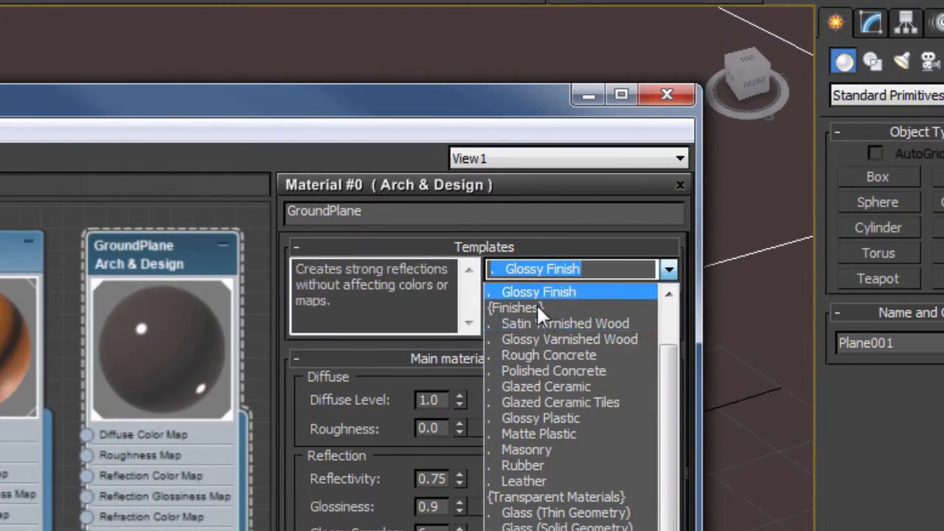
scroll(540, 329, "up", 2)
left_click(539, 327)
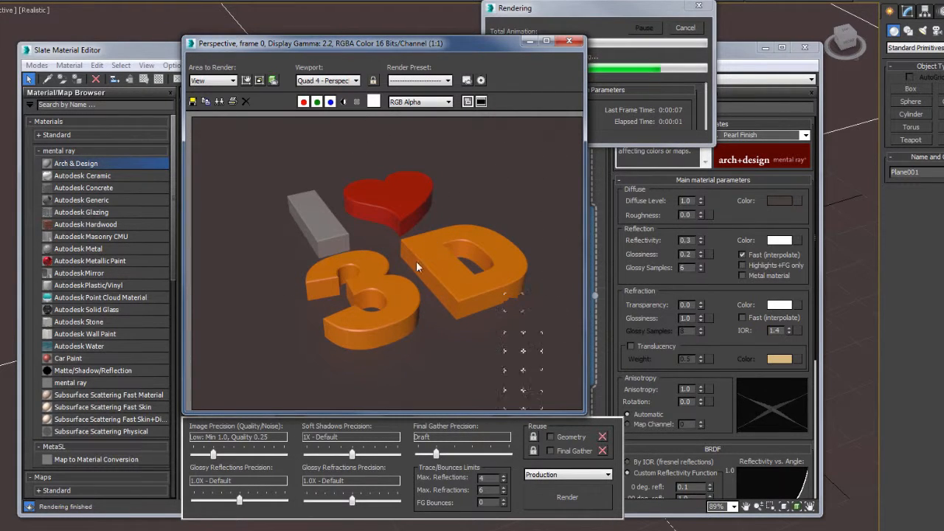
left_click(568, 41)
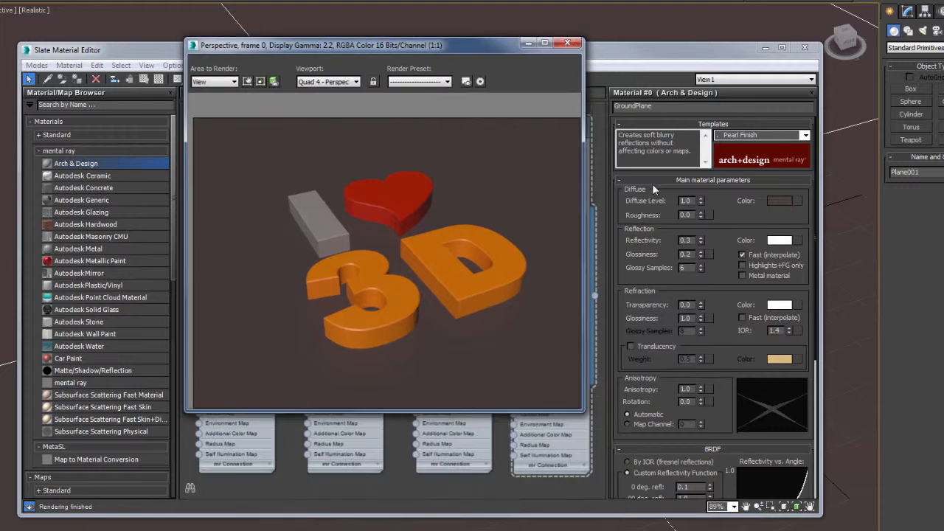
Step: Raise the GroundPlane material's reflectivity to 0.5, test-render the view, and close the Slate Material Editor
left_click_drag(703, 244, 704, 226)
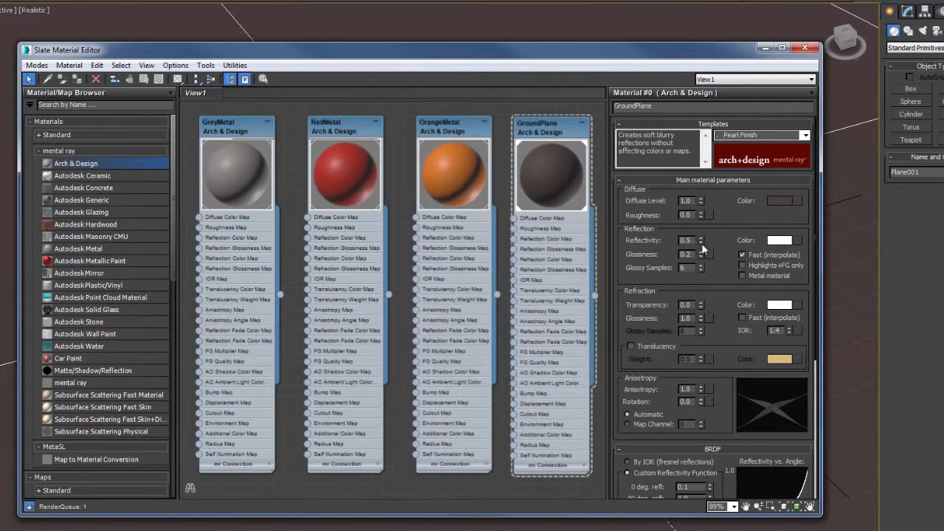
key("shift+q")
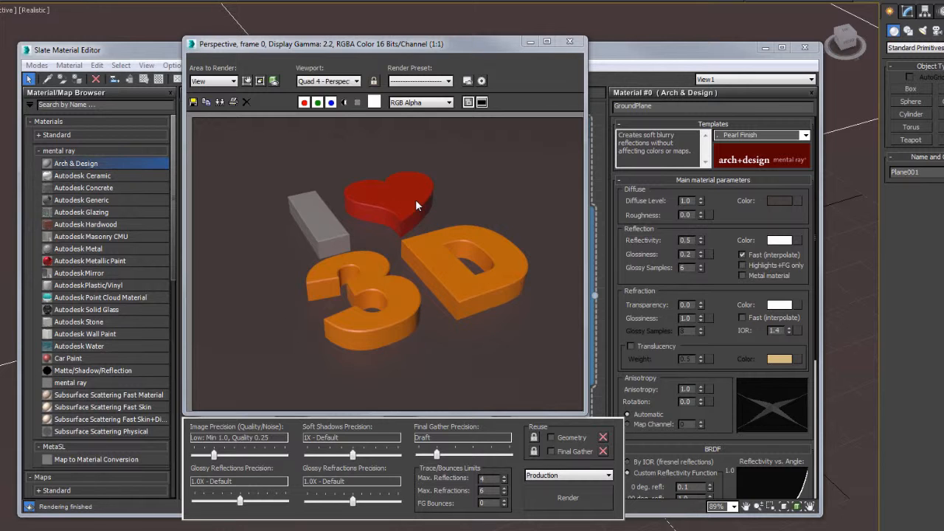
left_click(571, 42)
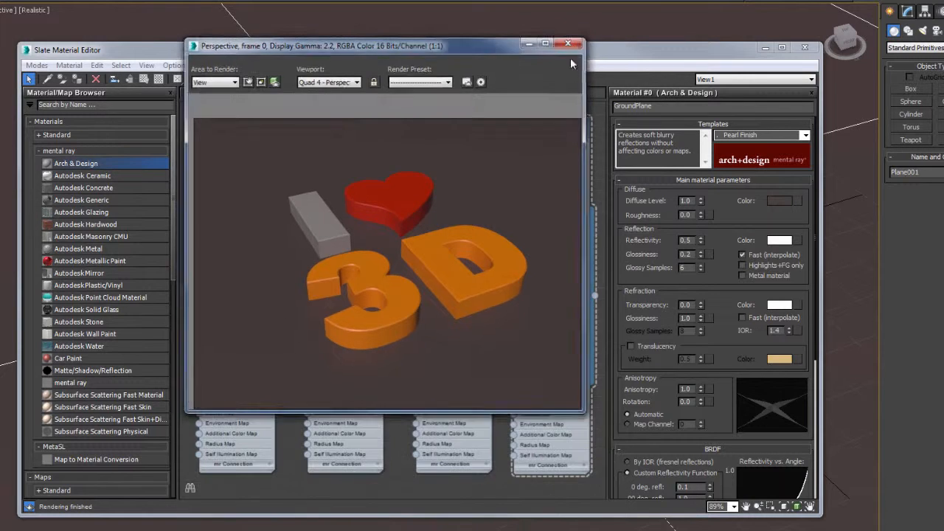
left_click(801, 50)
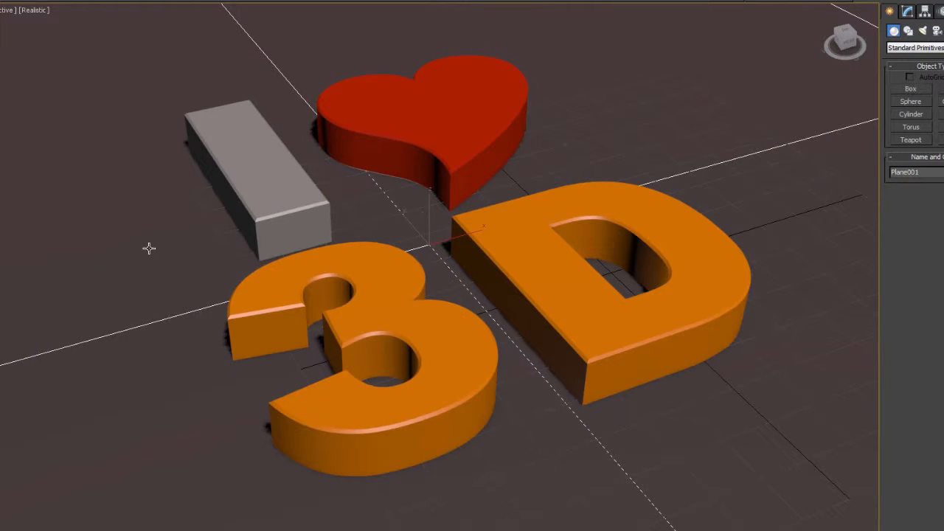
scroll(379, 221, "down", 10)
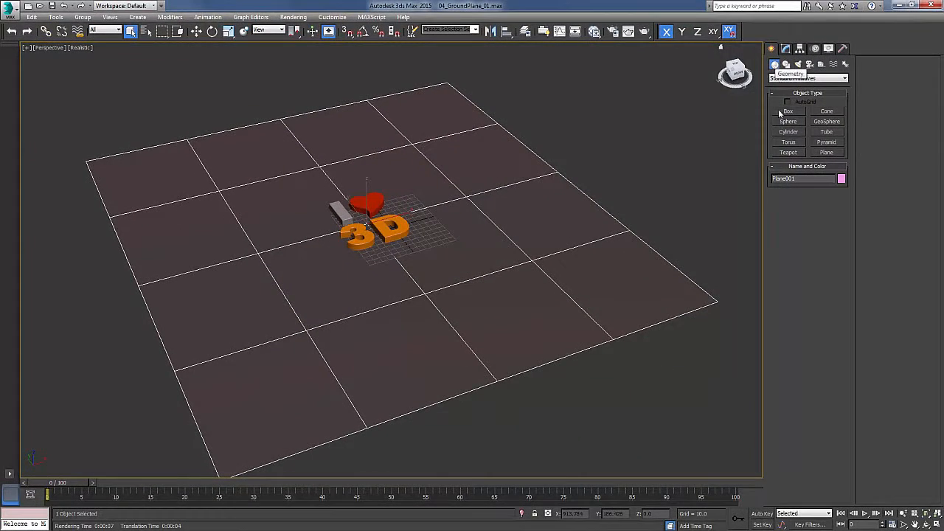
left_click(826, 153)
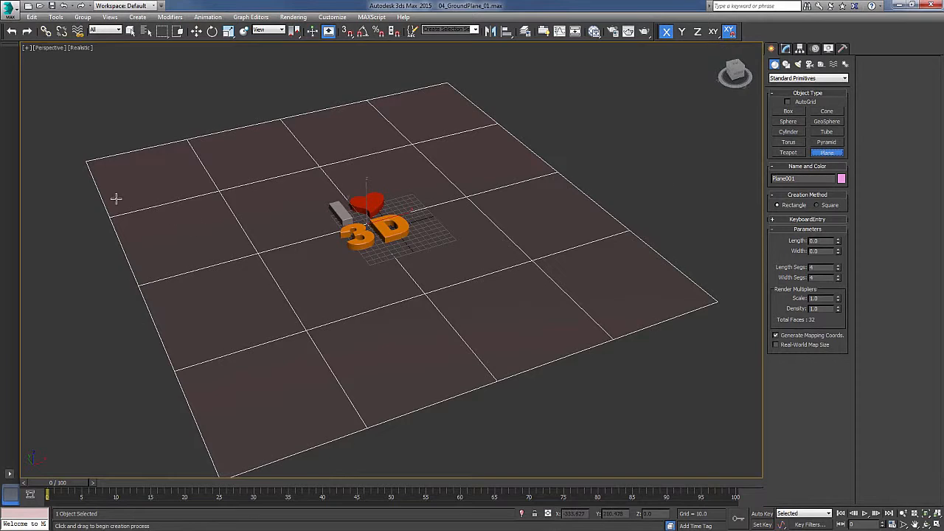
left_click_drag(88, 161, 719, 303)
right_click(647, 199)
Step: Select the I, heart, 3 and D together and frame them in the perspective view
left_click(337, 210)
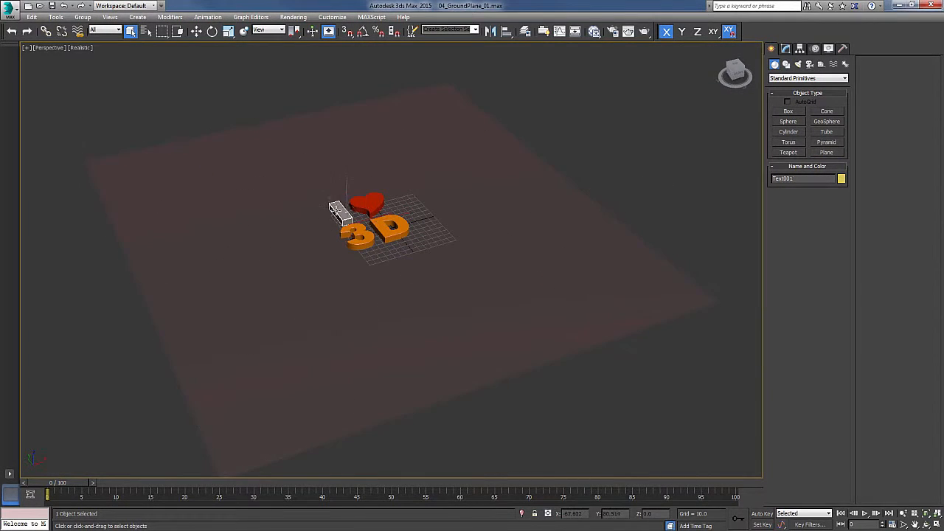
left_click(366, 202, "ctrl")
left_click(355, 234, "ctrl")
left_click(390, 222, "ctrl")
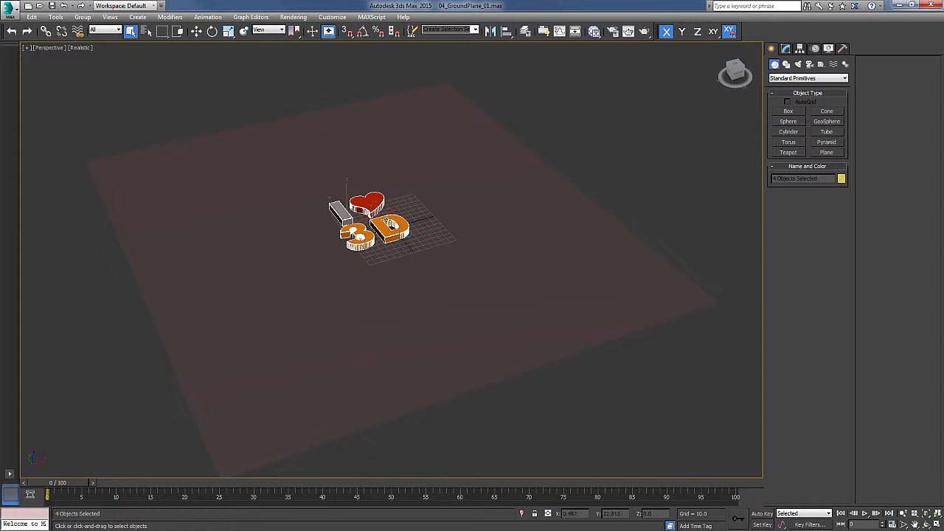
key("z")
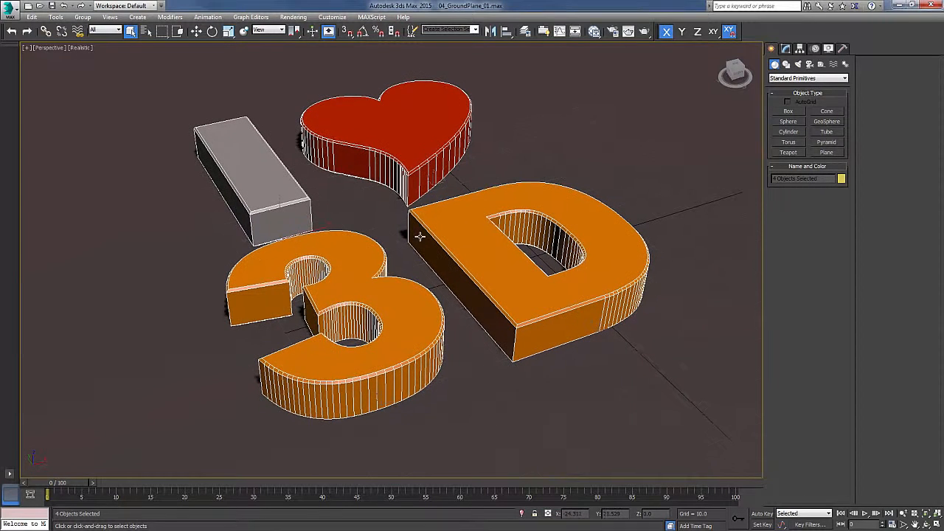
Step: Select the ground plane and review the GroundPlane material's parameters in the Slate Material Editor
left_click(580, 156)
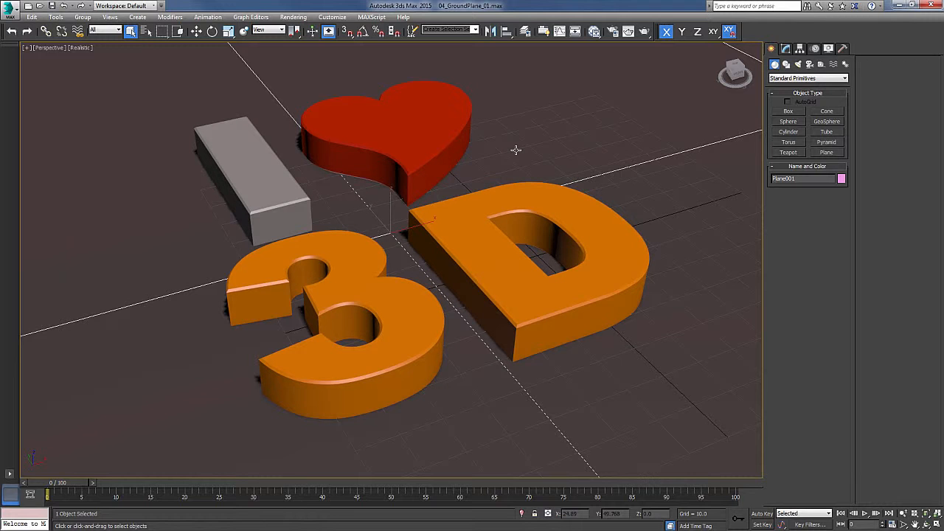
key("m")
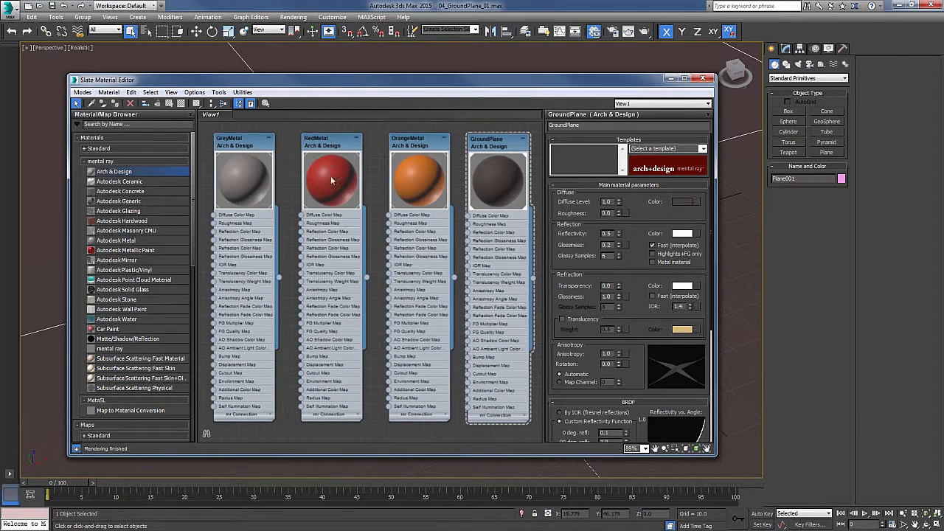
left_click(494, 141)
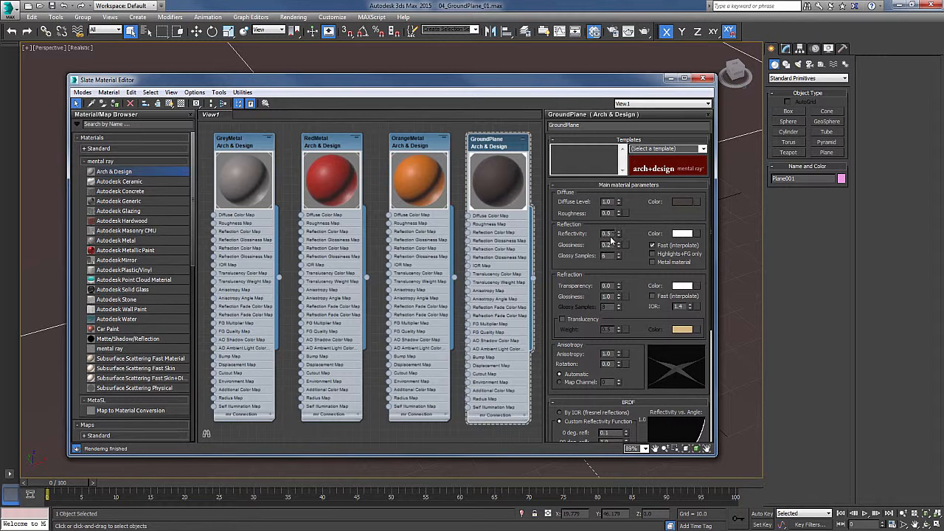
left_click(703, 78)
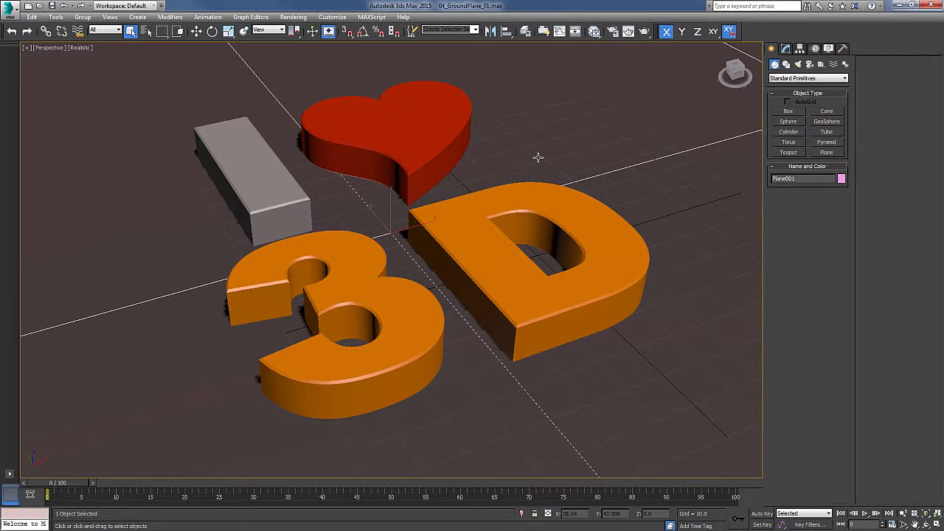